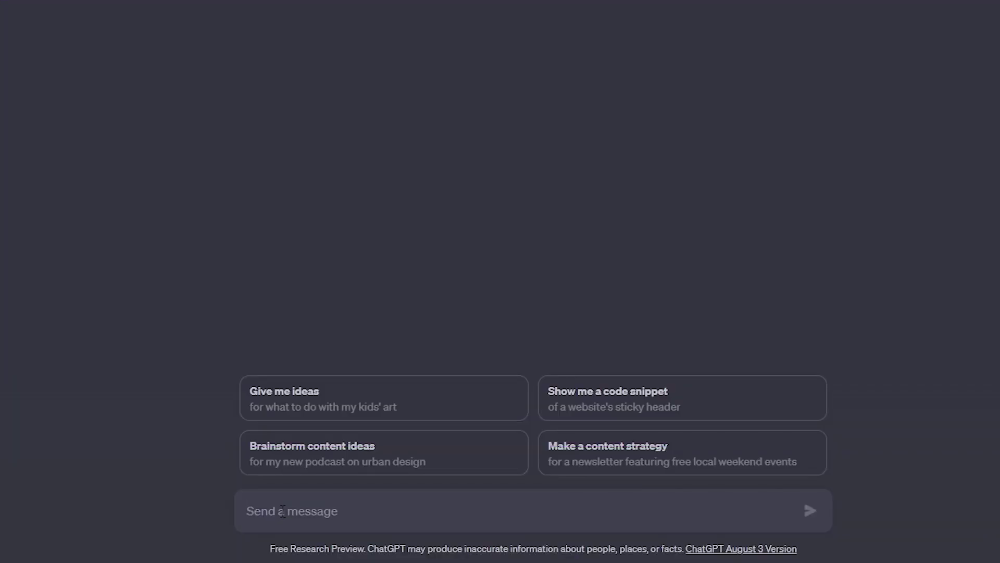
Step: Request a landing page outline for an all-natural skincare company, plus a funny yet sophisticated title for its first section
text(write an outline for a landing page for an all-natural skincare company.)
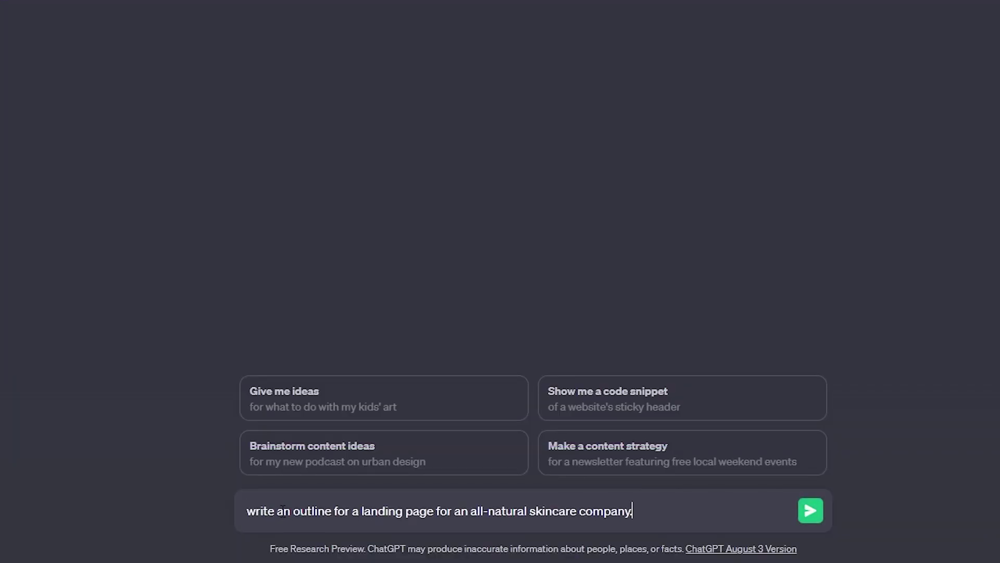
click(809, 513)
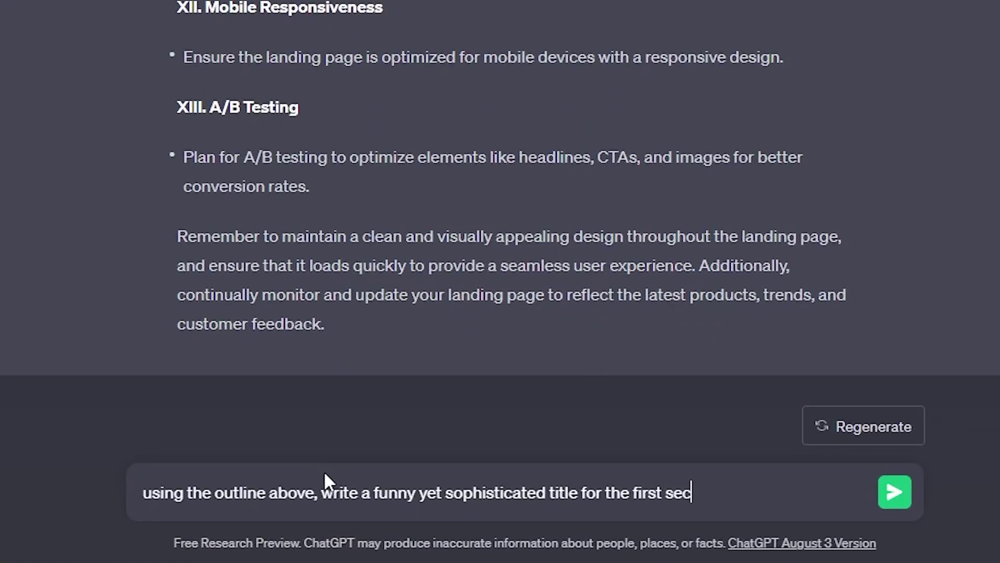
key(Return)
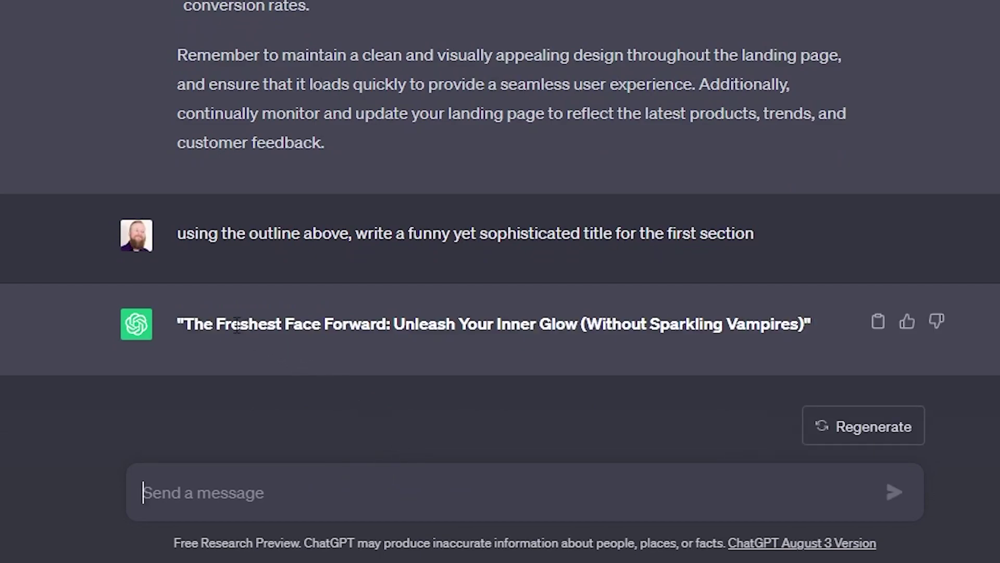
Step: Ask for 5 more examples of the first section's title
click(436, 467)
text(generate 5 more example)
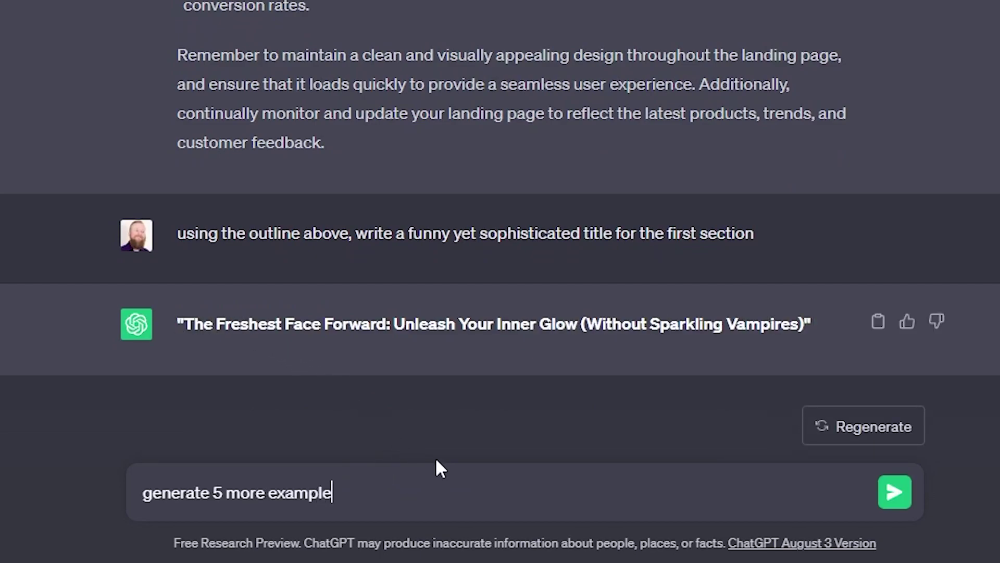
text(s)
key(Return)
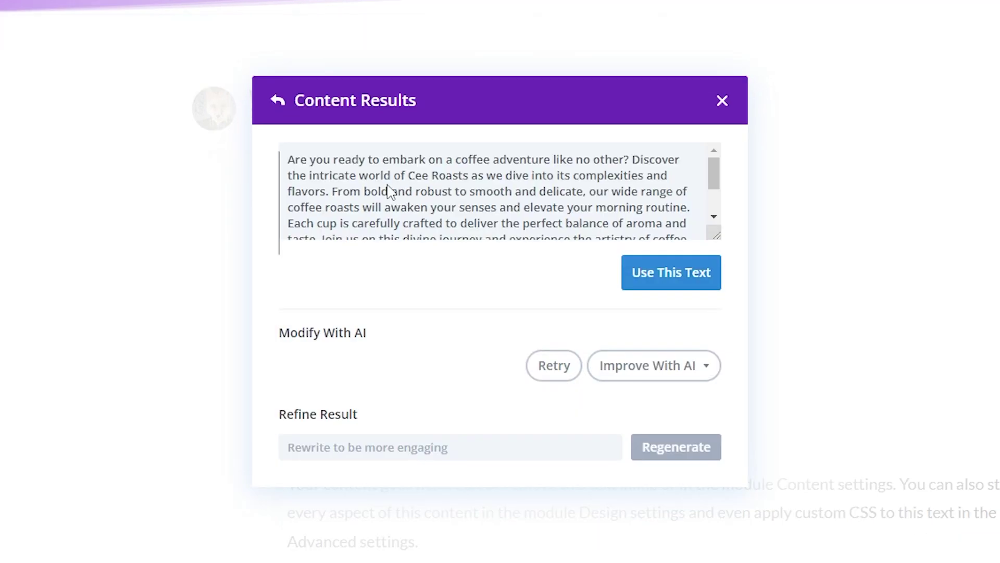
drag(372, 191, 522, 238)
click(306, 164)
click(512, 227)
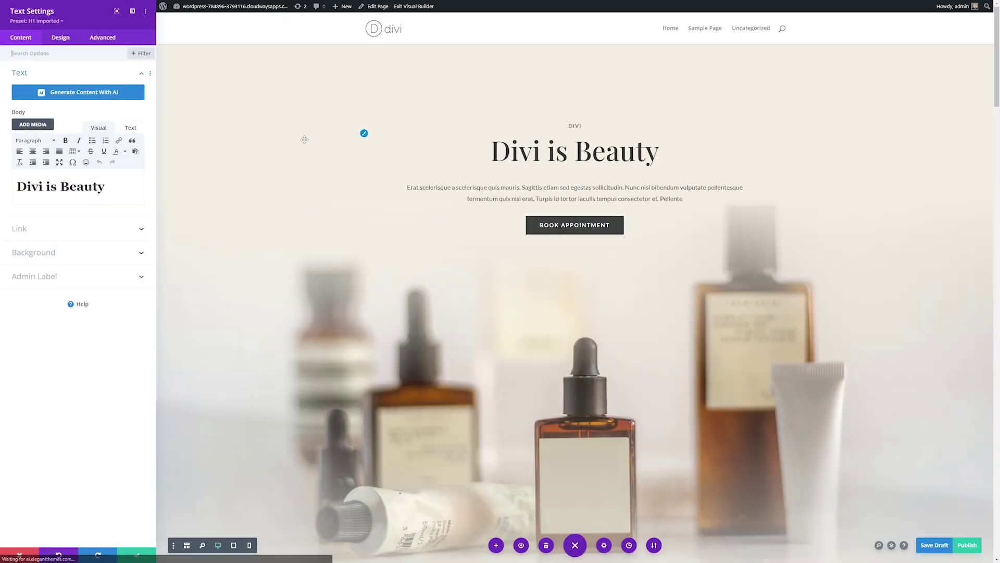
Step: In the Divi builder, write the "Divi is Beauty" heading with AI as a Title, using This Page Content as context
click(125, 178)
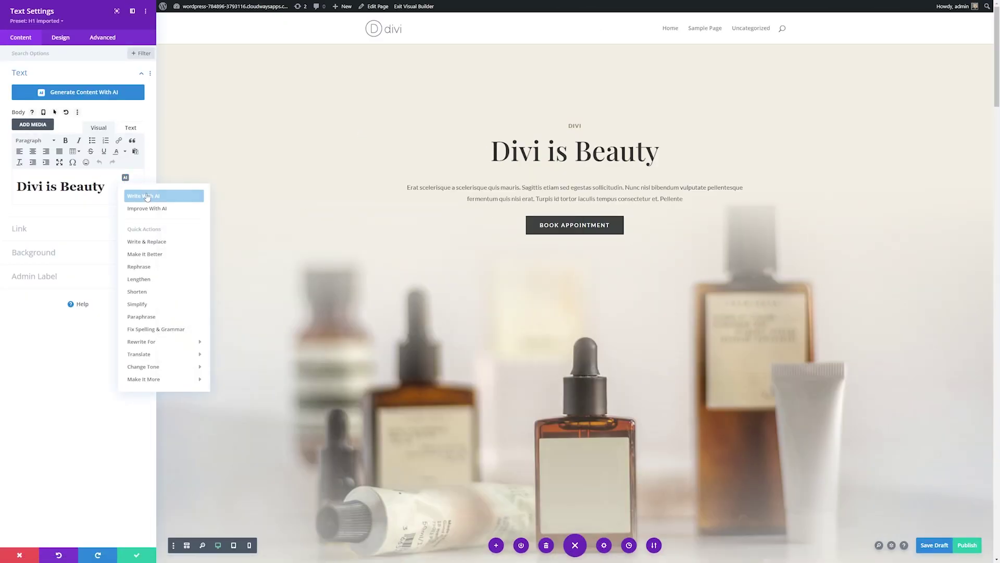
click(153, 197)
click(440, 234)
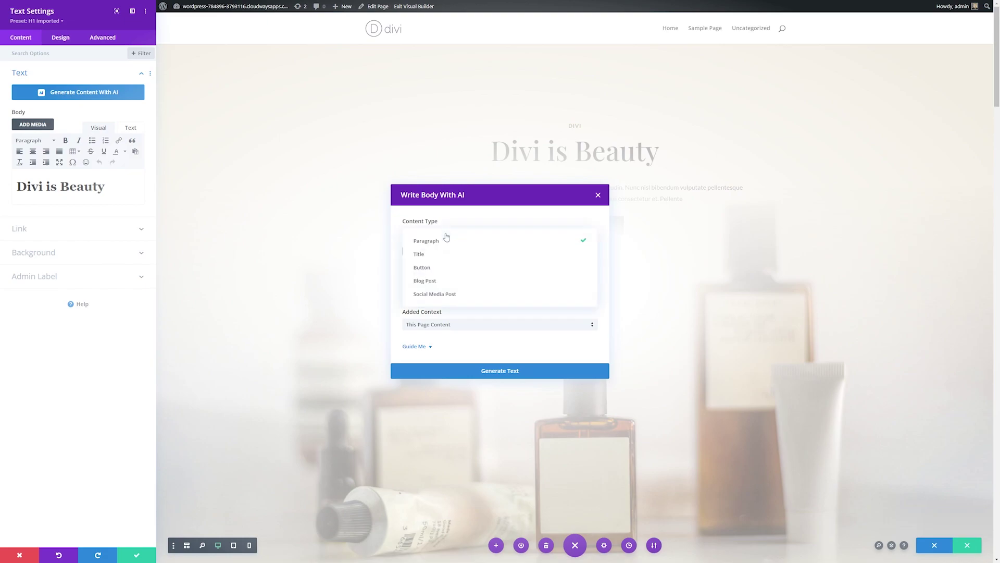
click(443, 253)
click(449, 324)
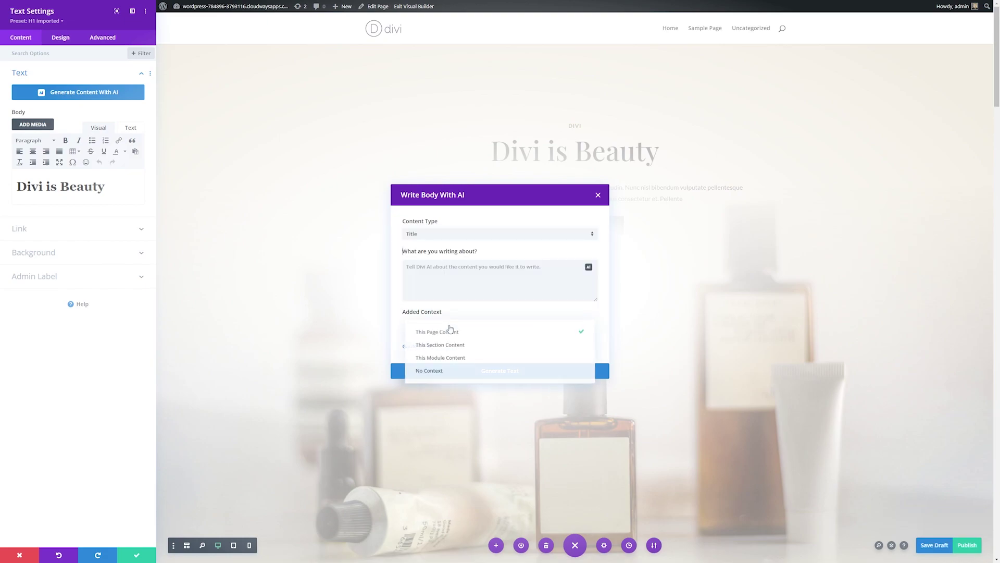
click(440, 331)
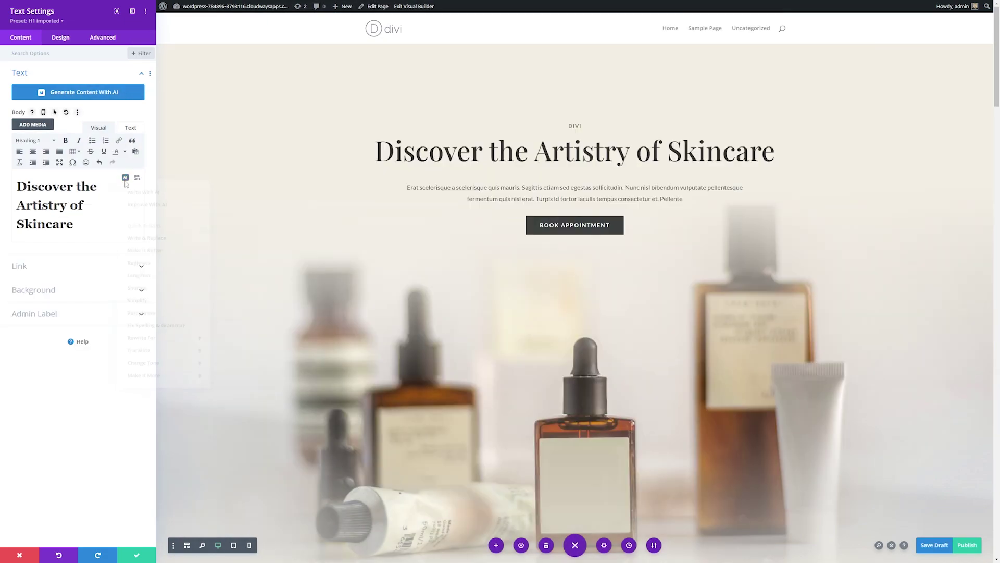
Step: Generate another AI title for the hero heading with content type Title and a prompt to create a title for a skincare brand
click(126, 178)
click(137, 195)
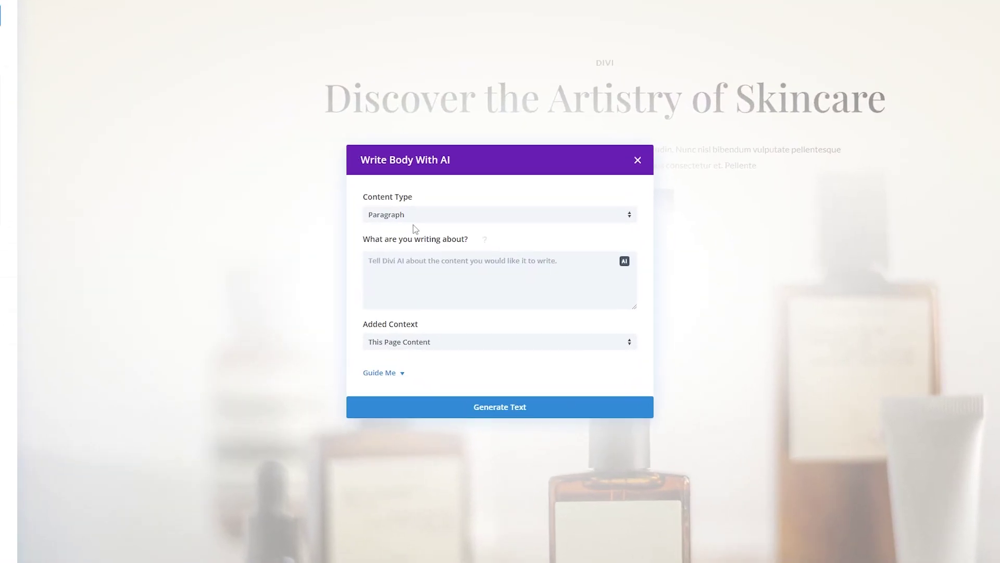
click(411, 216)
click(402, 242)
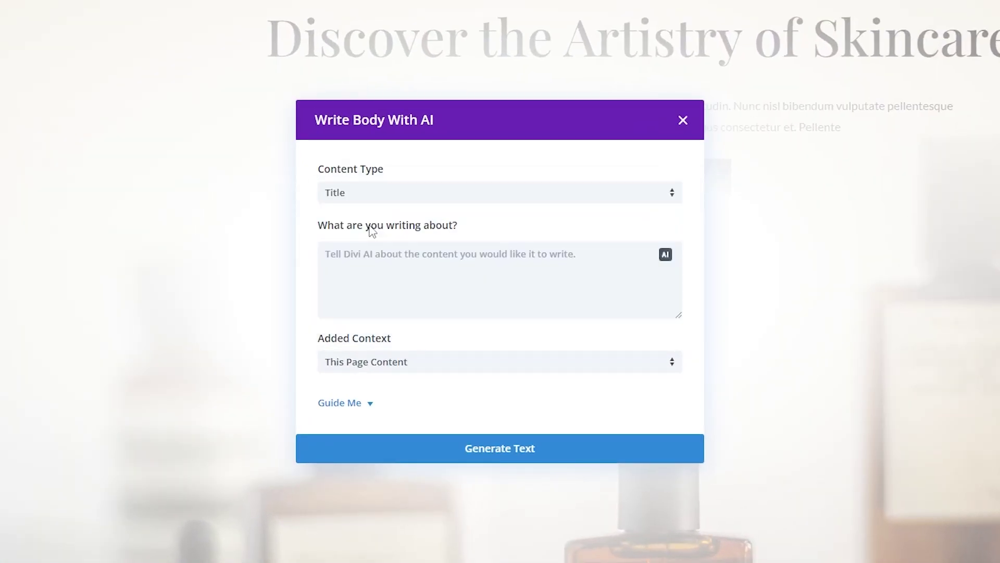
click(377, 261)
text(C)
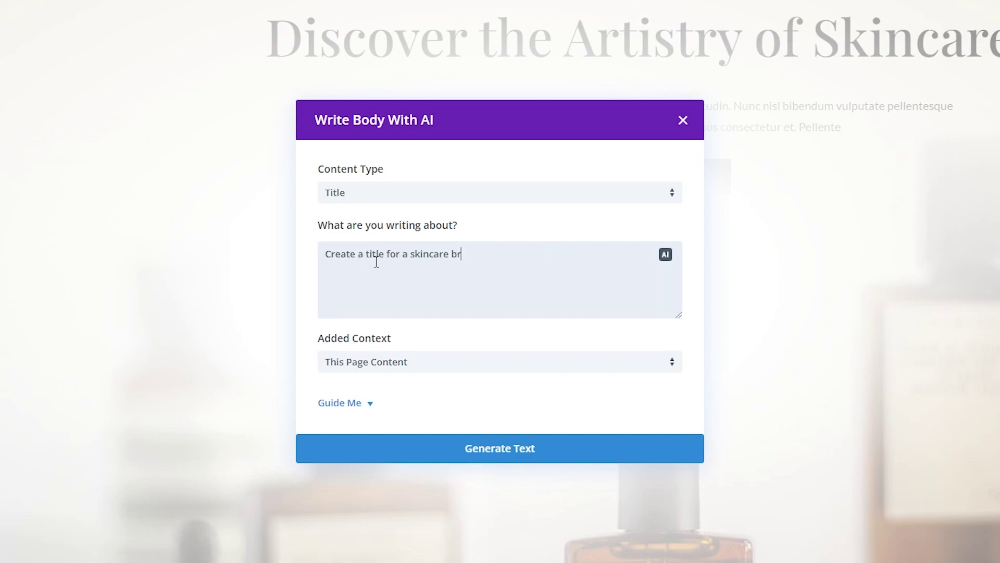
click(425, 456)
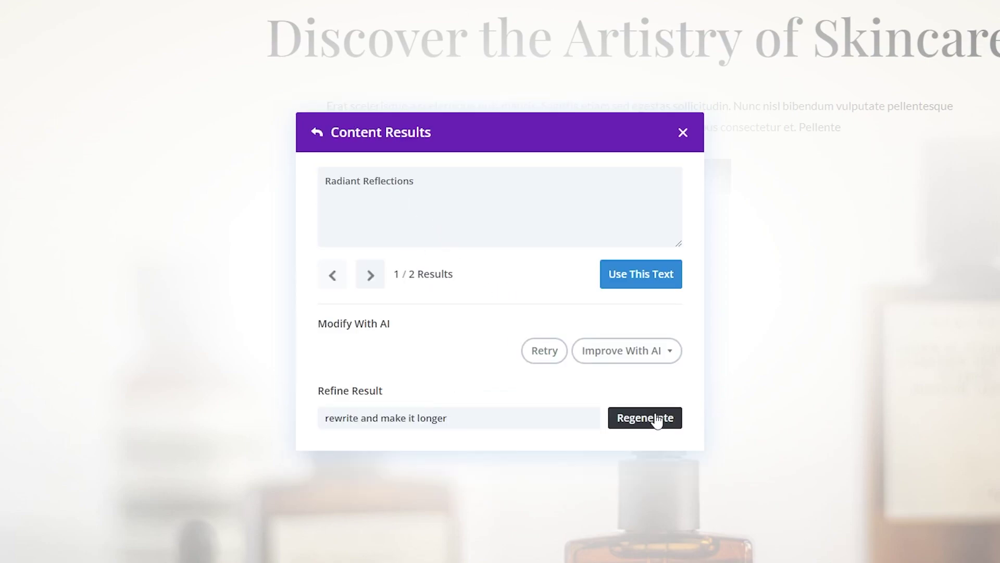
Step: Regenerate the title with the refinement "rewrite and make it longer" and apply the result to the hero heading
click(656, 417)
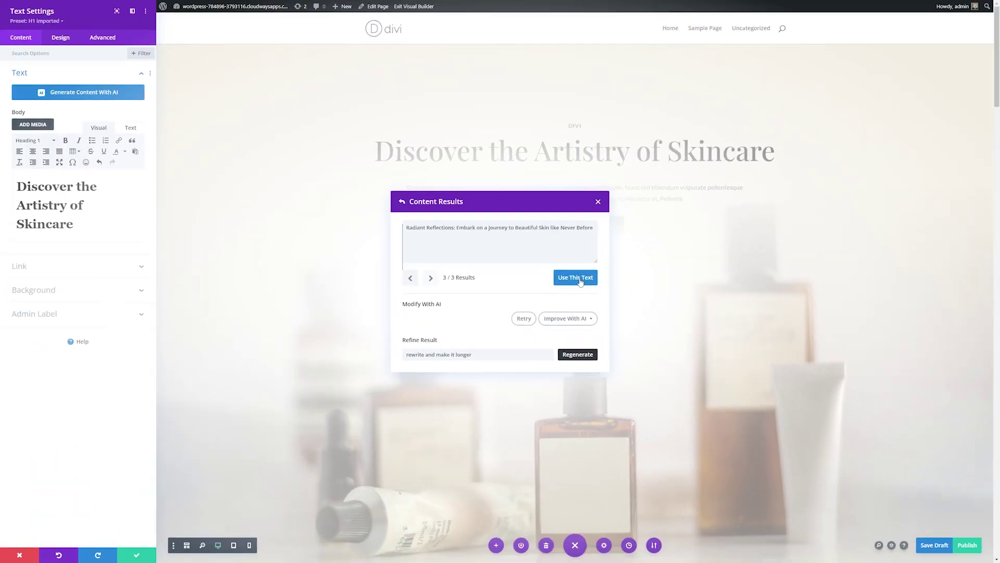
click(641, 274)
Step: Format the hero title as Heading 1 and delete "Radiant Reflections:" from its beginning
click(50, 141)
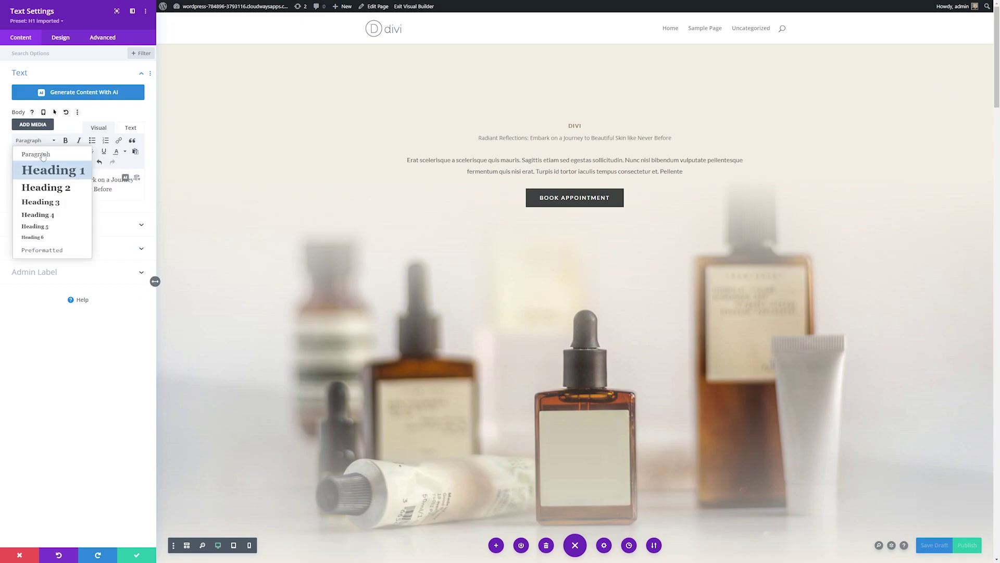
click(48, 171)
drag(94, 205, 9, 188)
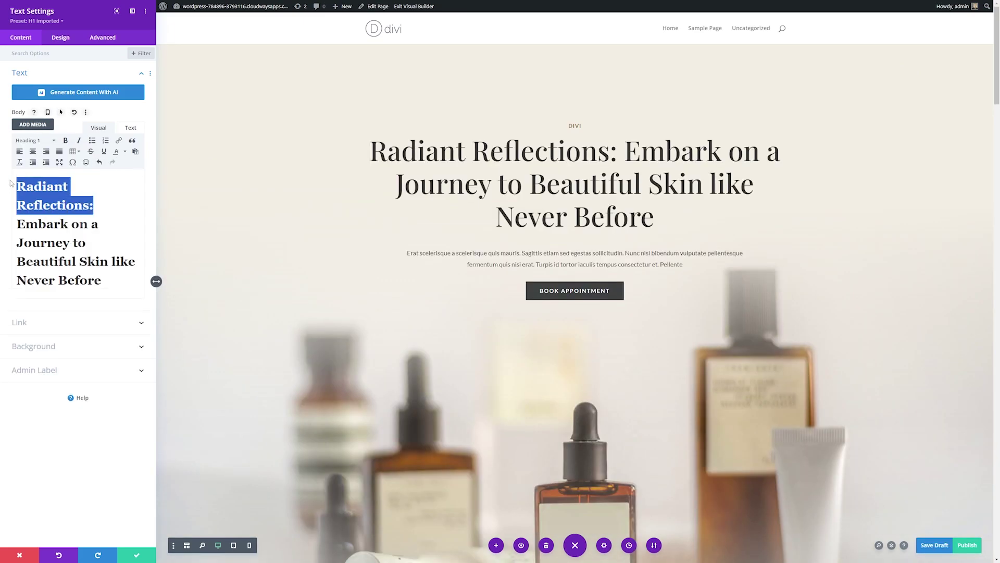
key(BackSpace)
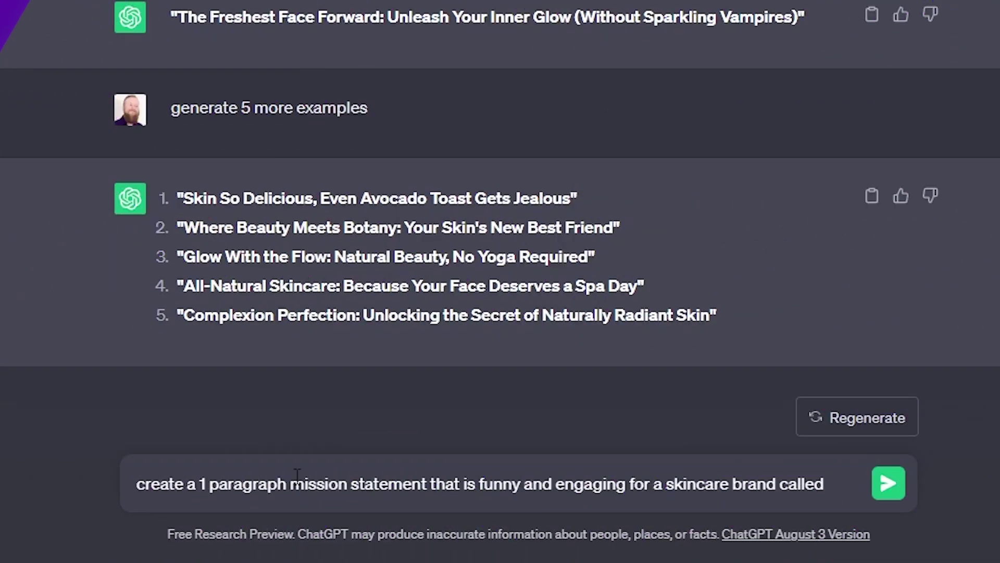
Step: Switch to ChatGPT and request a funny, engaging one-paragraph mission statement and, in a new chat, an FAQ section for Elegant Skincare
text(Elegant Skincare)
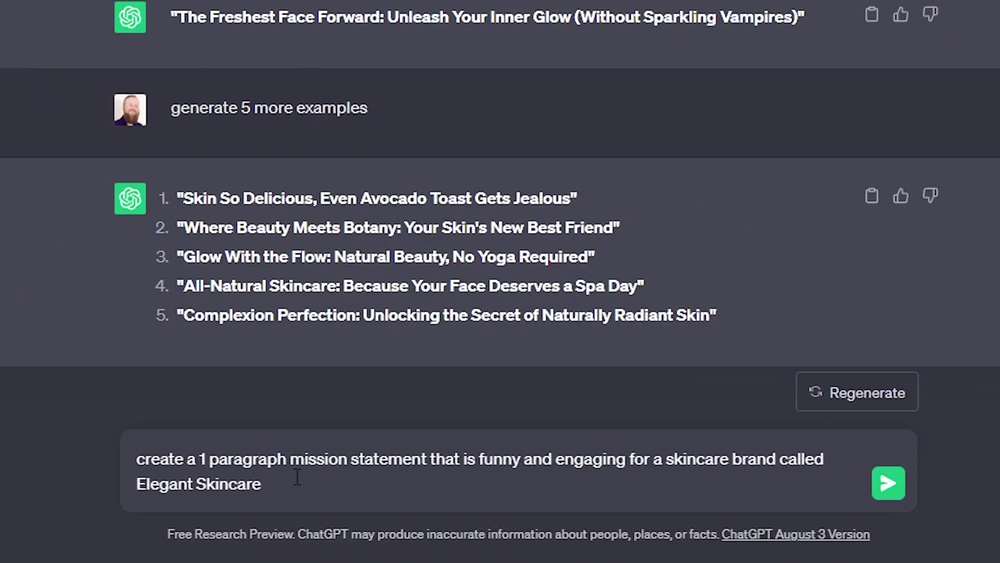
key(Return)
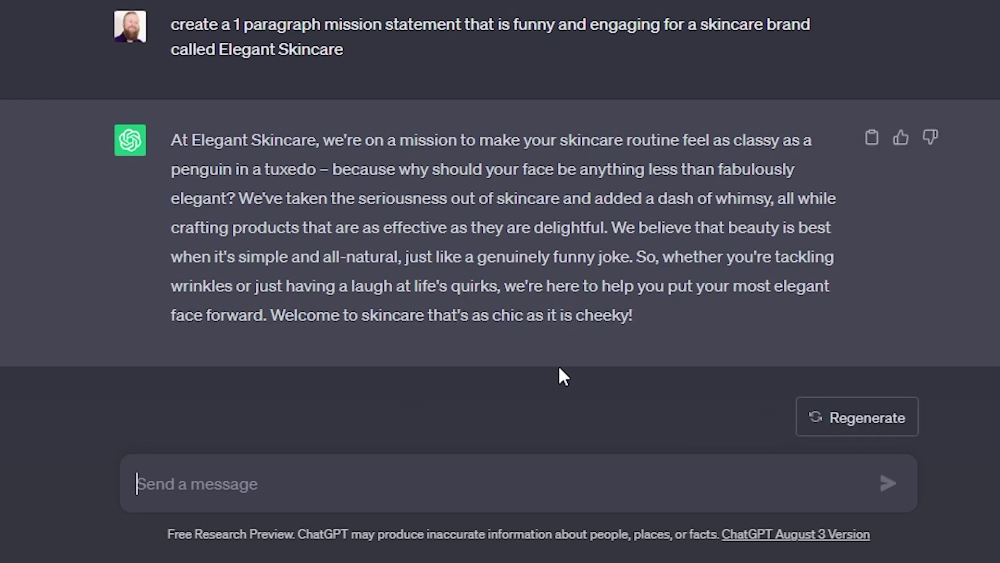
drag(699, 308, 190, 150)
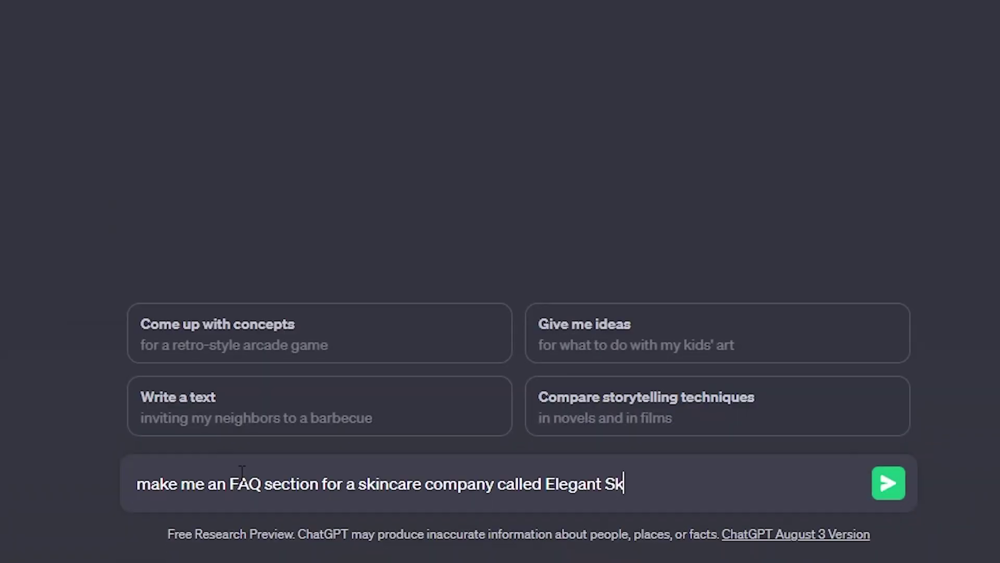
key(Return)
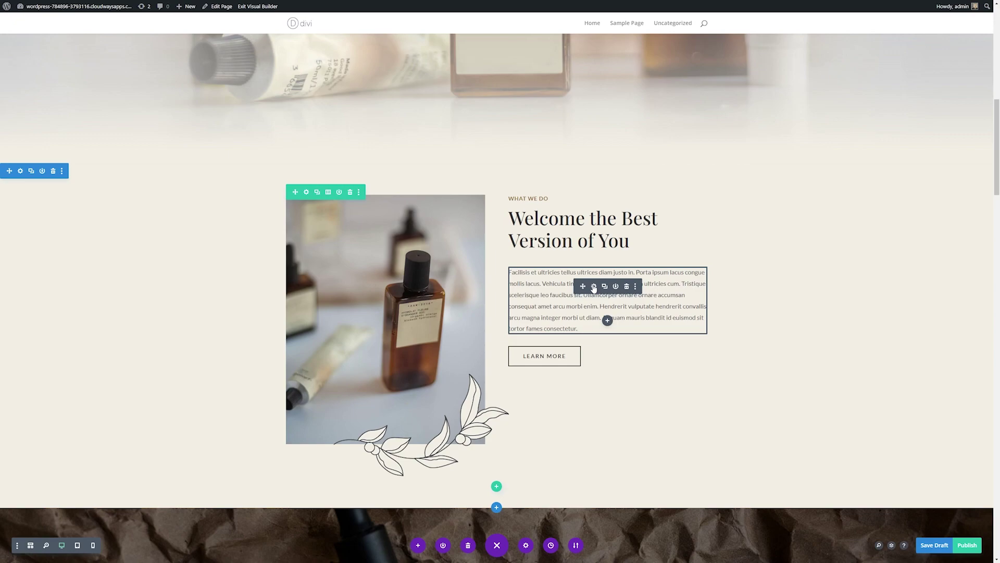
Step: In the Divi builder, replace the What We Do paragraph with informative AI text about what a skincare company called Elegant Skincare does
click(594, 286)
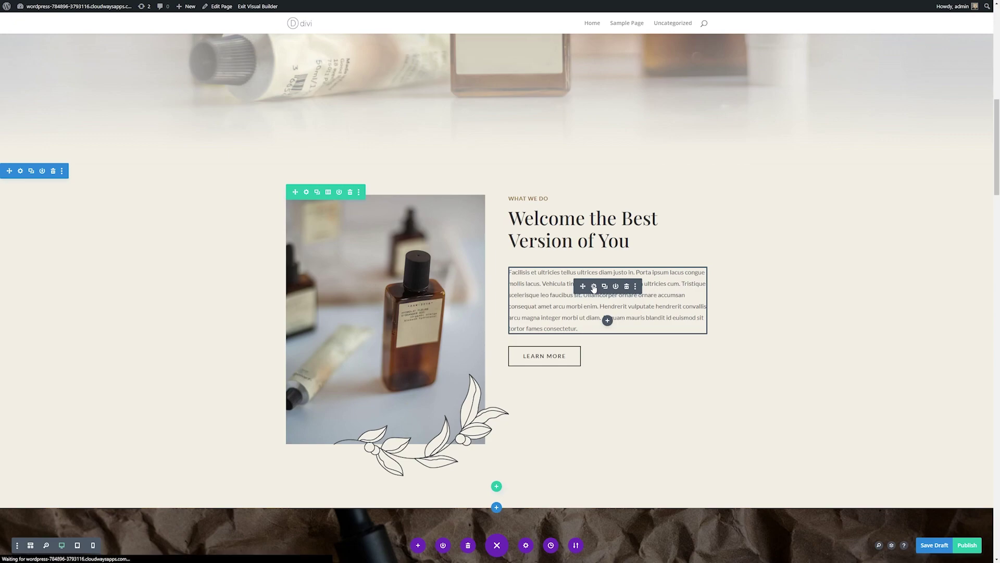
click(125, 178)
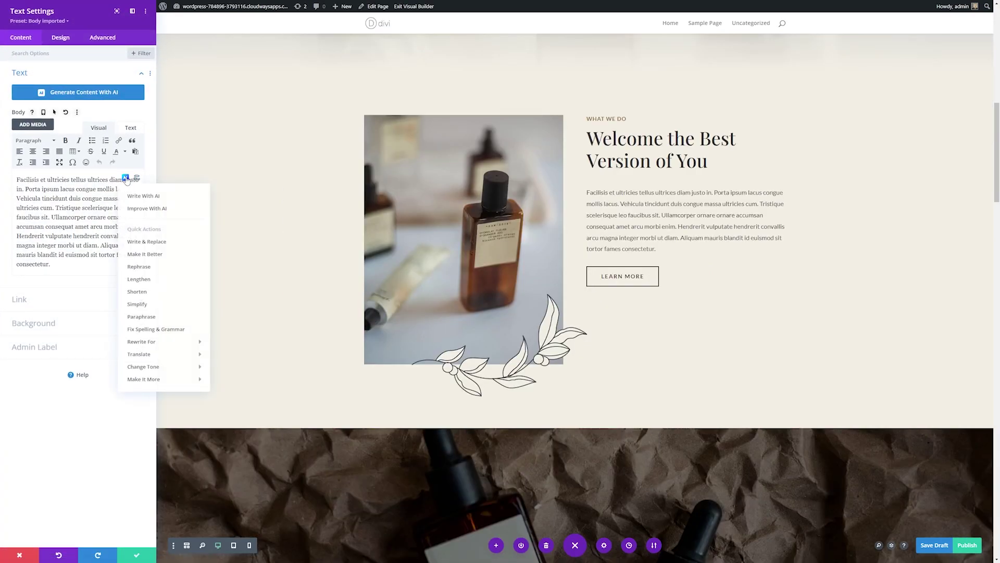
click(134, 197)
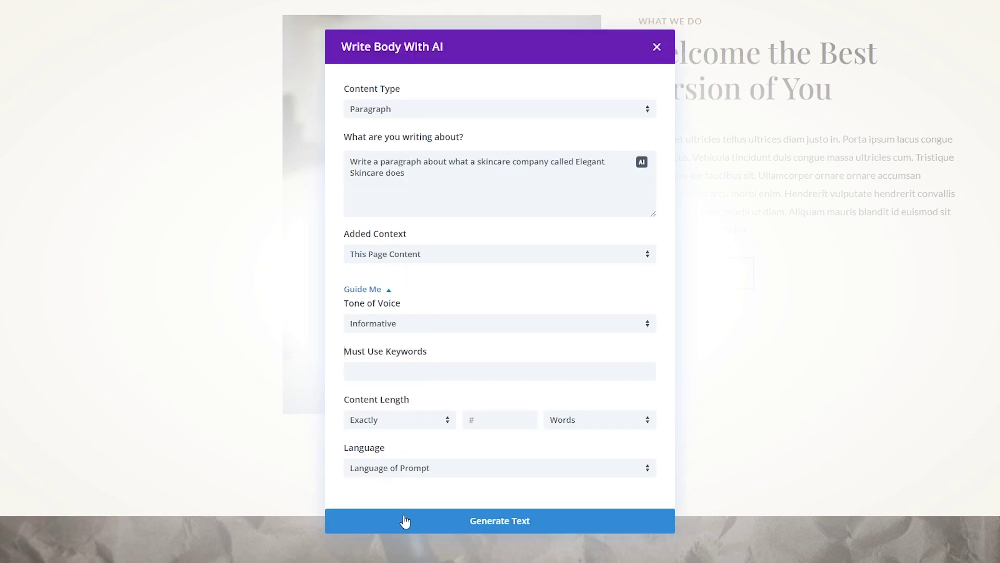
click(403, 516)
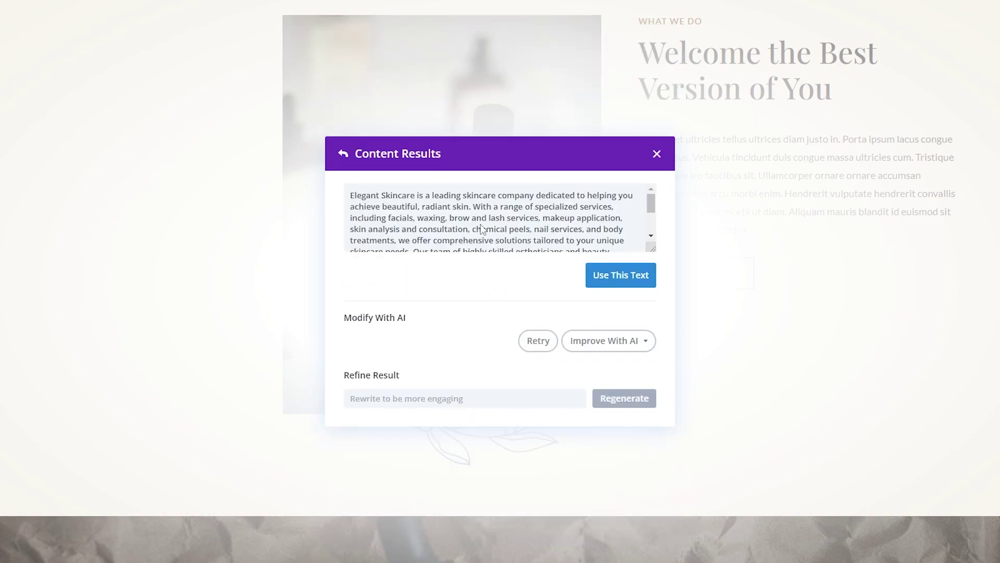
scroll(651, 208, down, 3)
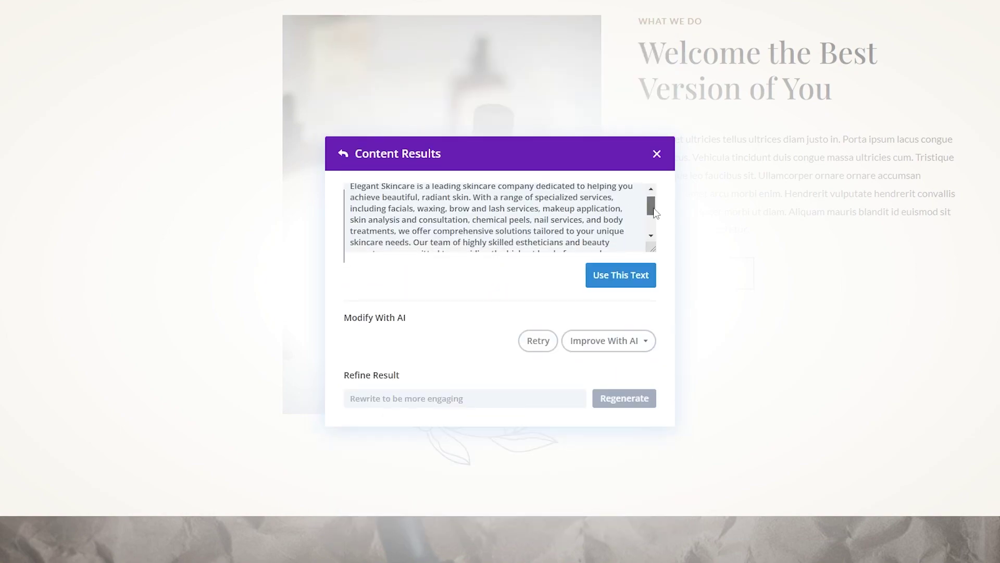
click(620, 276)
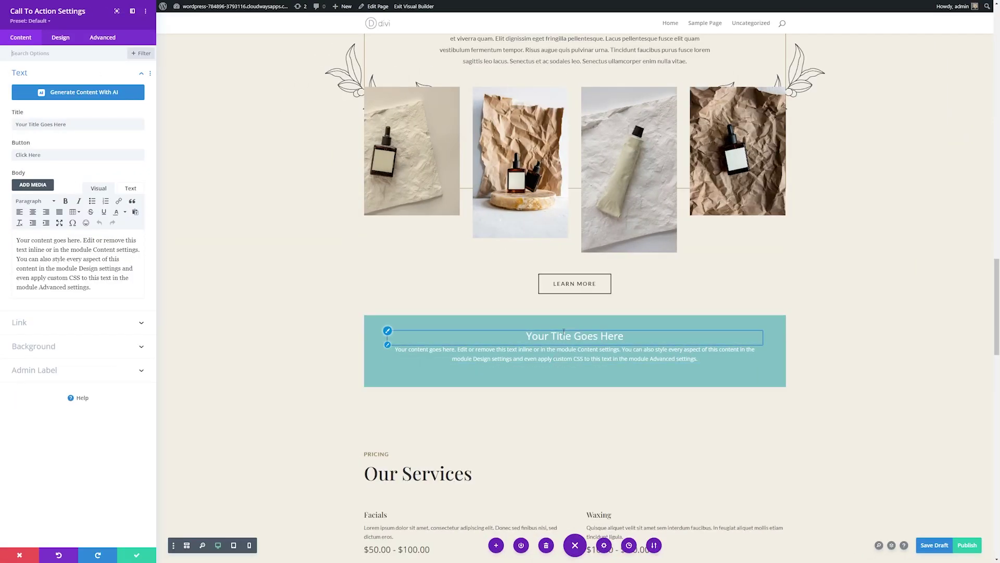
Step: Generate the Call To Action module's content with AI and insert "Elegant Skincare" after "Welcome to" in its body text
click(91, 93)
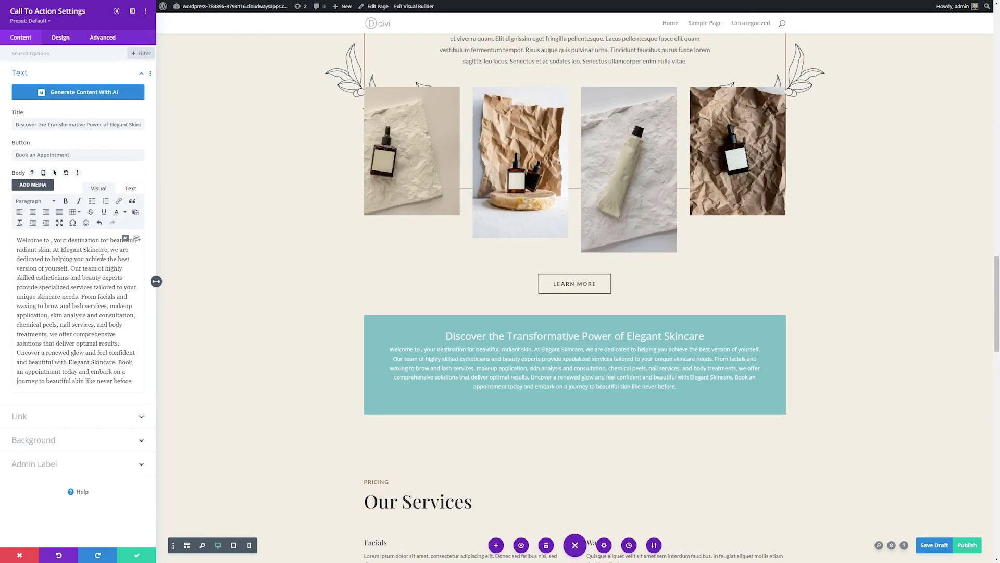
text(Elegant Sk)
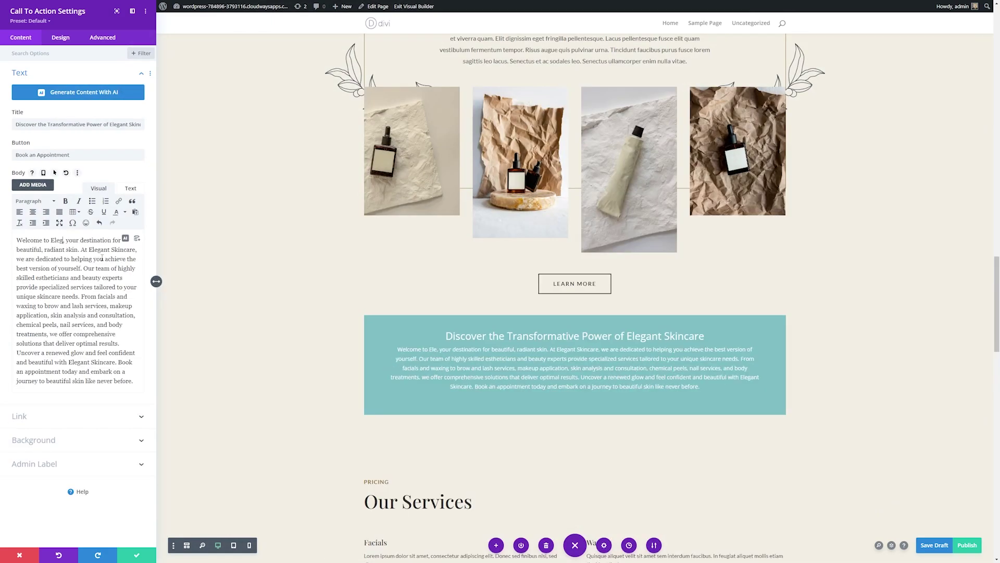
text(incare brands)
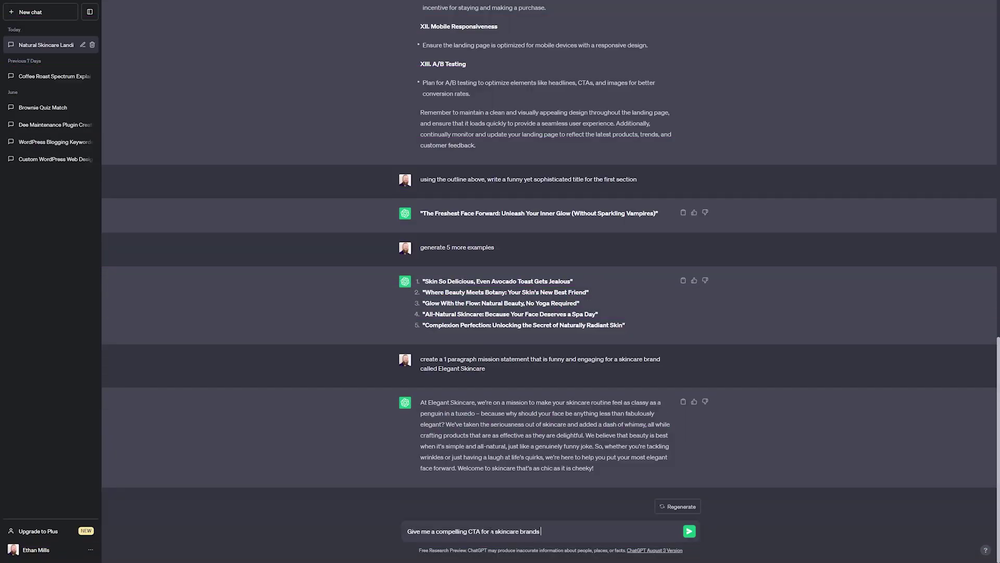
Step: Switch to ChatGPT and request a compelling CTA for a skincare brand's email module, plus 5 more, shorter examples
text(ai)
text(l )
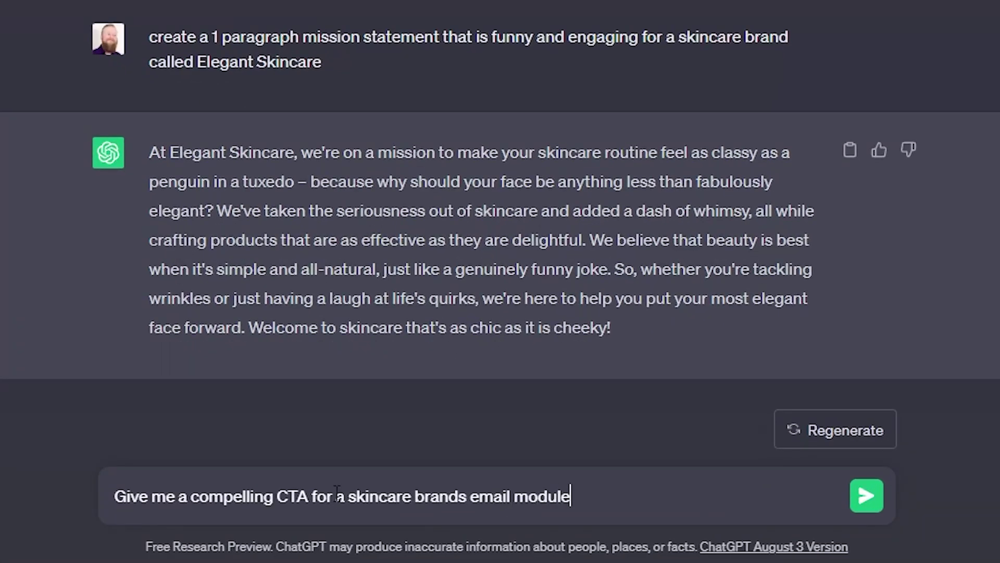
text(module)
key(Return)
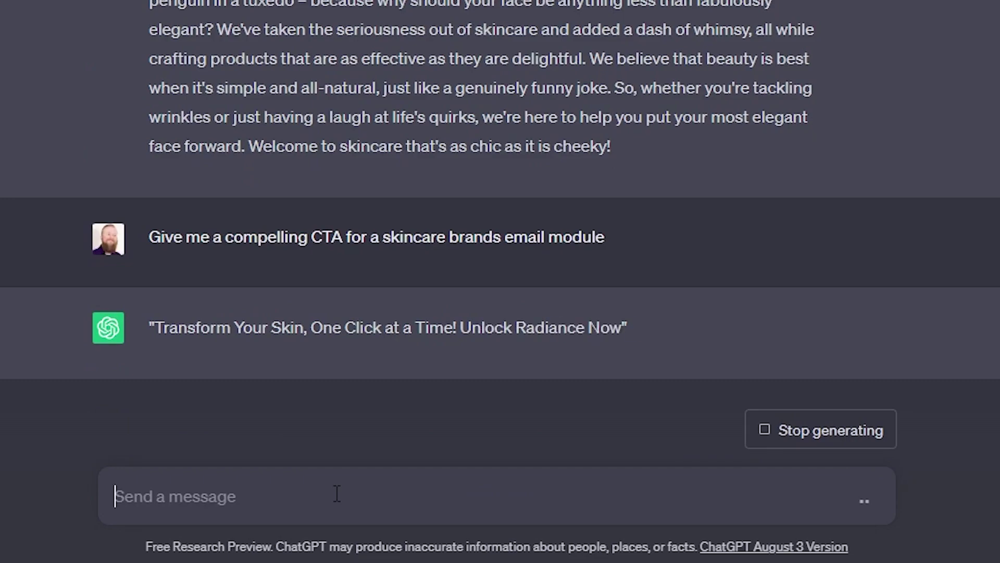
text(give me 5 more examples but make them shorter)
key(Return)
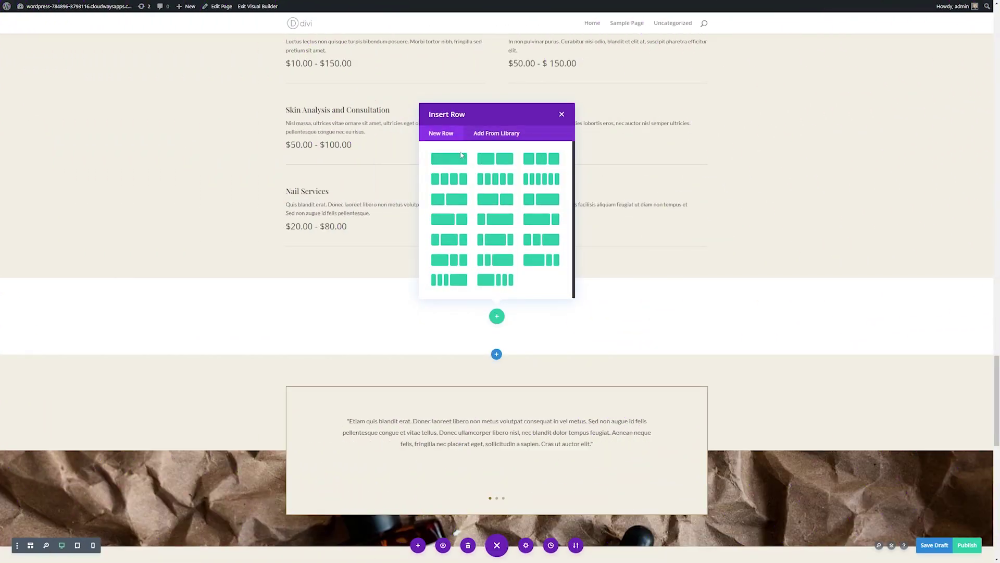
Step: In the Divi builder, insert a one-column row with an Email Optin module and fill its content with AI-generated text
click(459, 159)
text(ema)
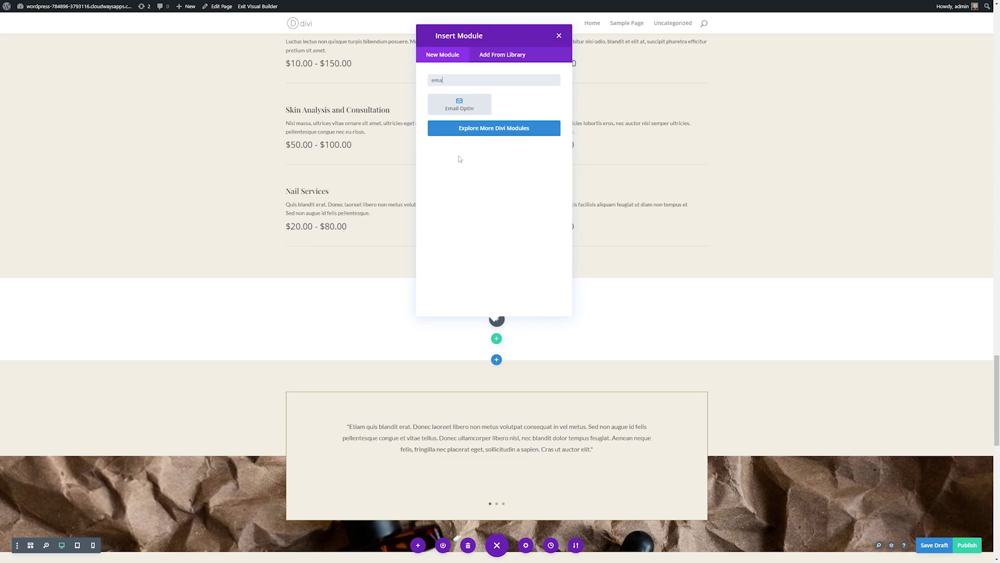
click(459, 104)
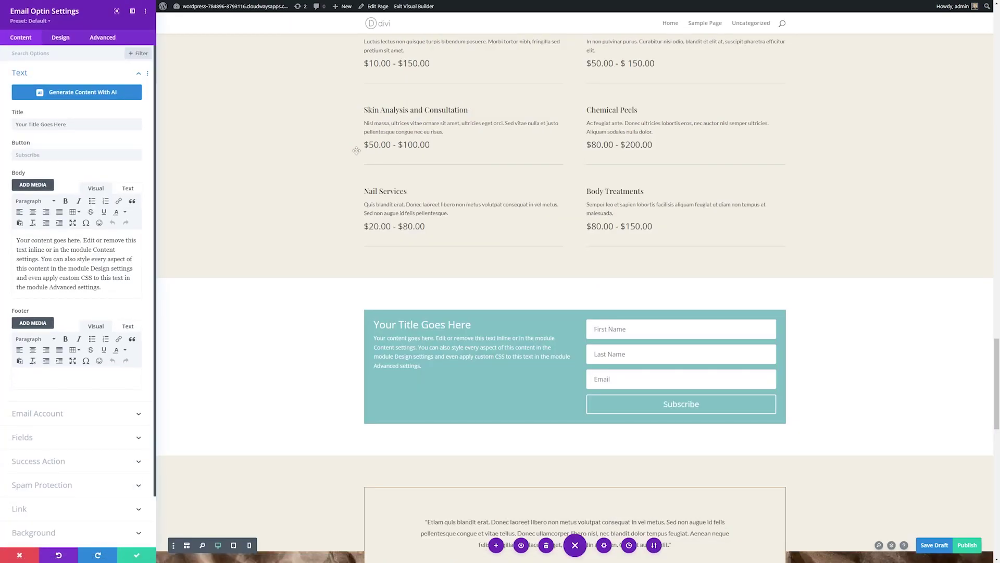
click(119, 92)
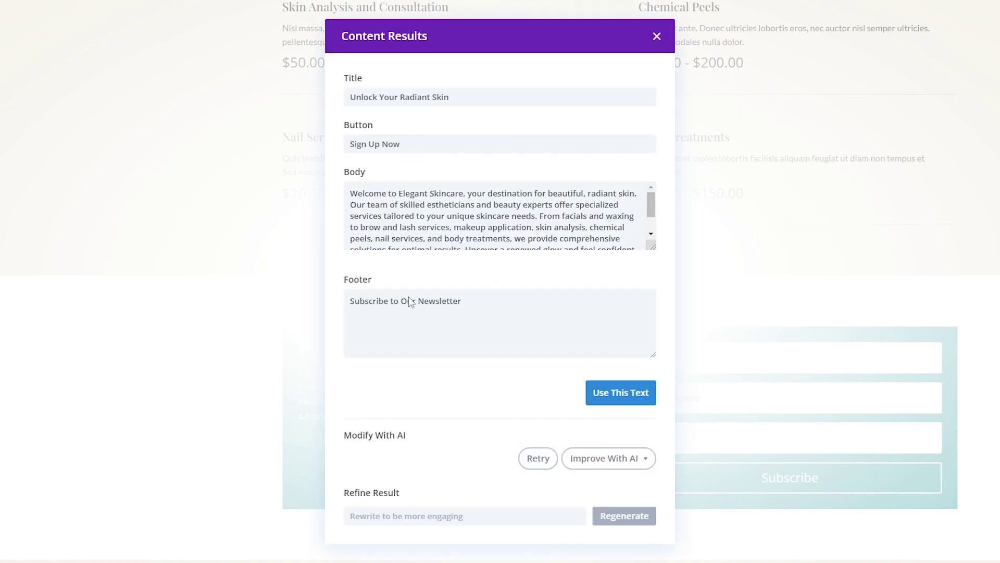
click(623, 400)
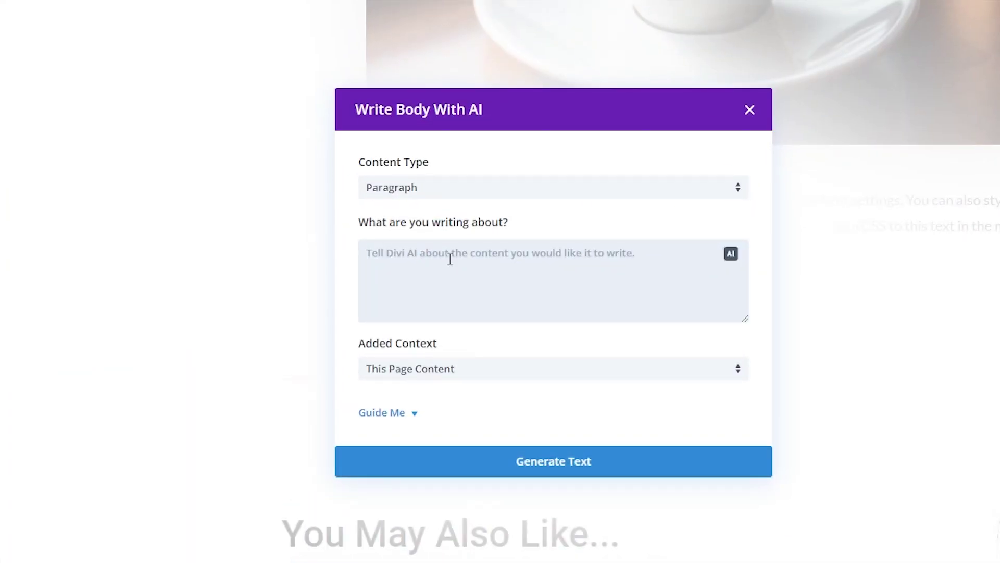
Step: For the coffee article's body, give Divi AI the pasted coffee roasting outline, Introduction to Conclusion, as the prompt and adjust the Guide Me options
key(ctrl+v)
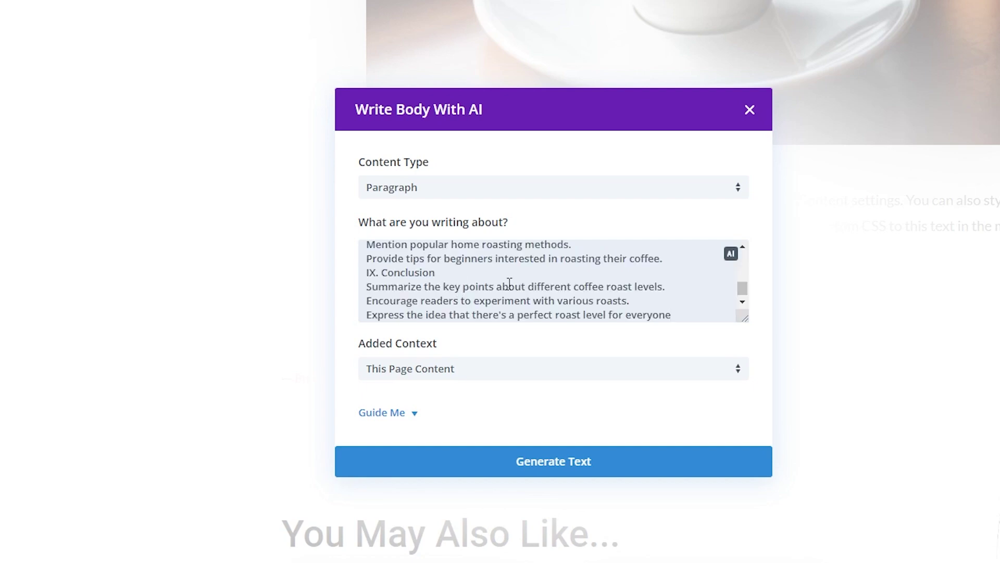
scroll(539, 302, up, 10)
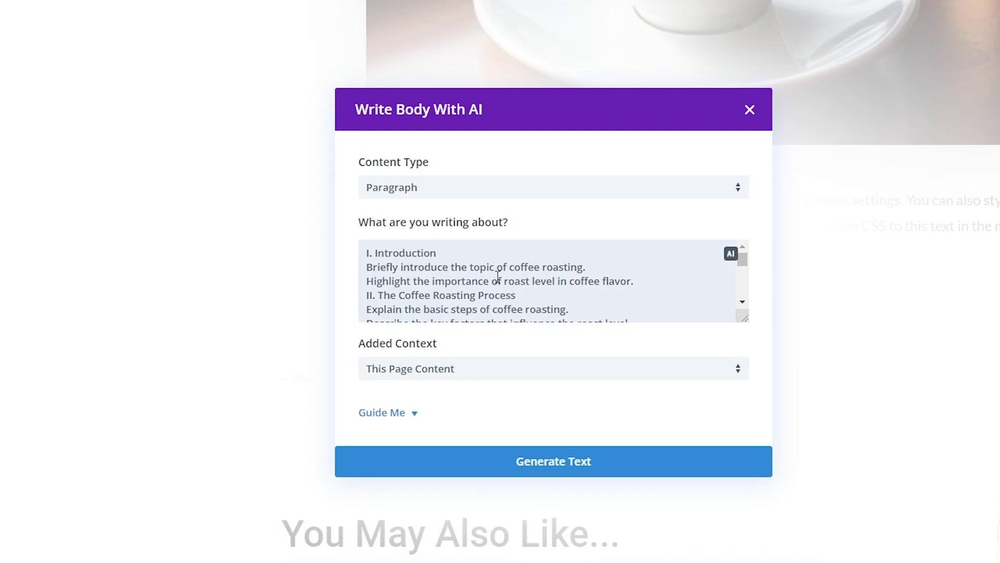
click(385, 412)
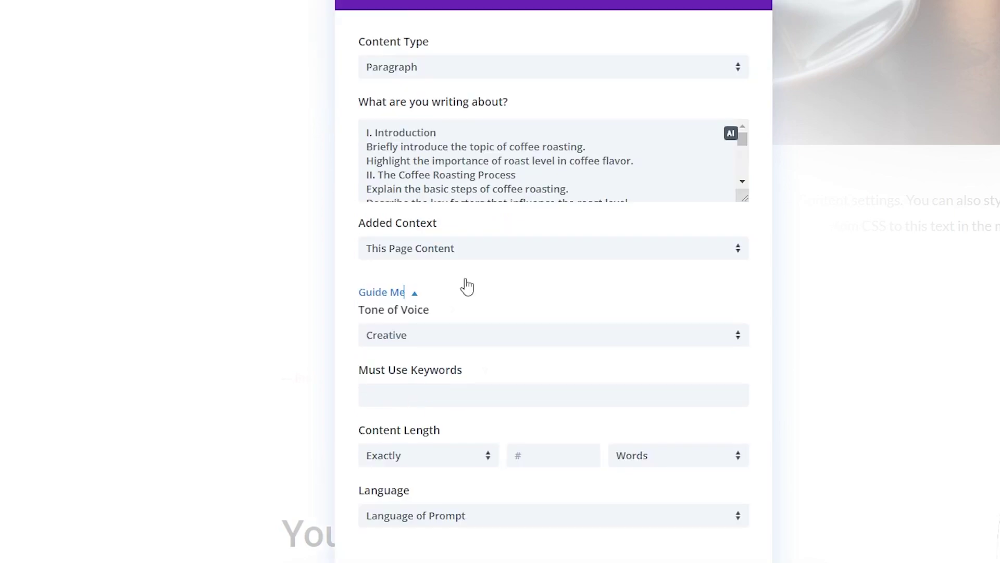
click(471, 340)
click(431, 386)
click(443, 396)
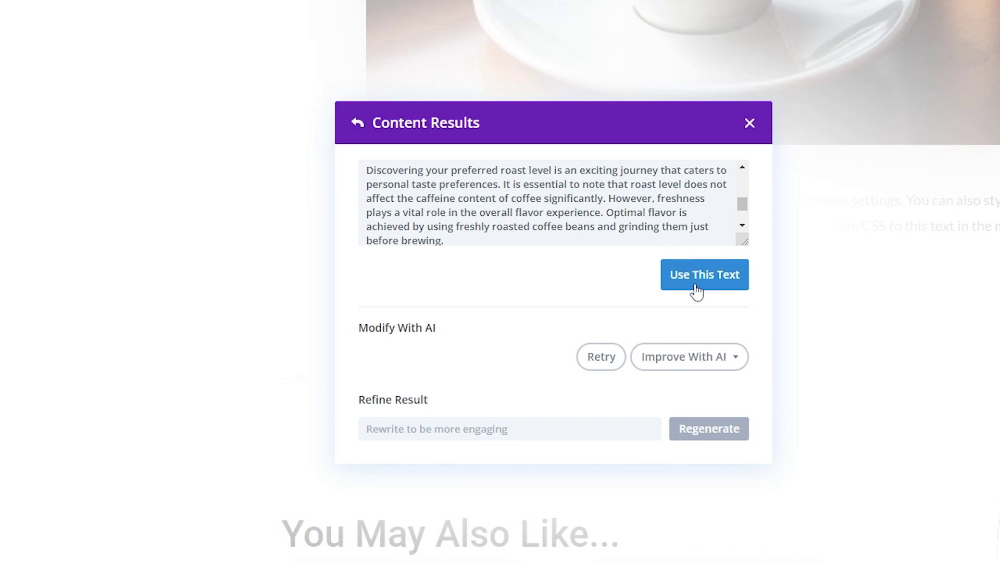
Step: Use the generated coffee roasting article as the body content and review its sections on the page
click(697, 292)
scroll(830, 213, down, 5)
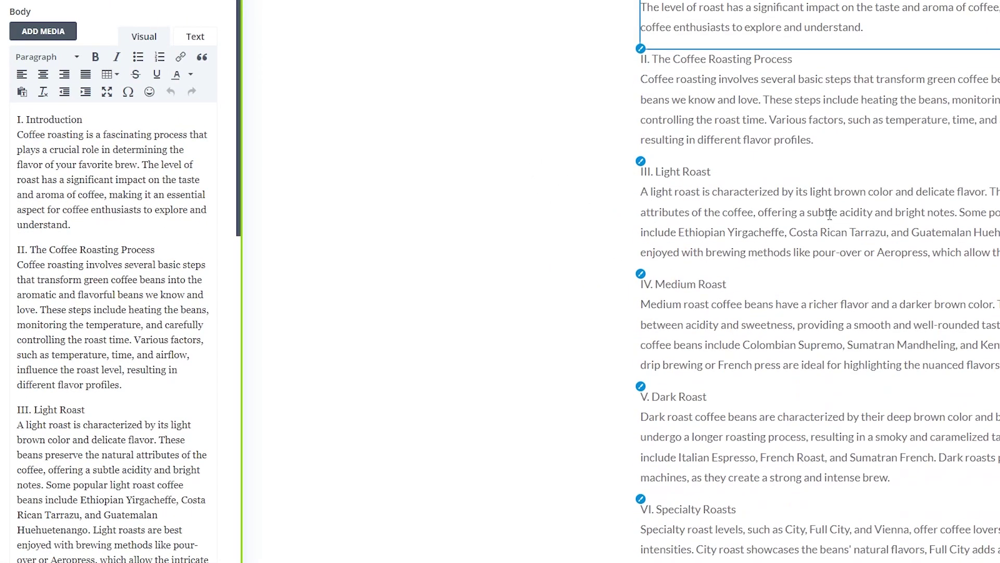
scroll(823, 211, down, 10)
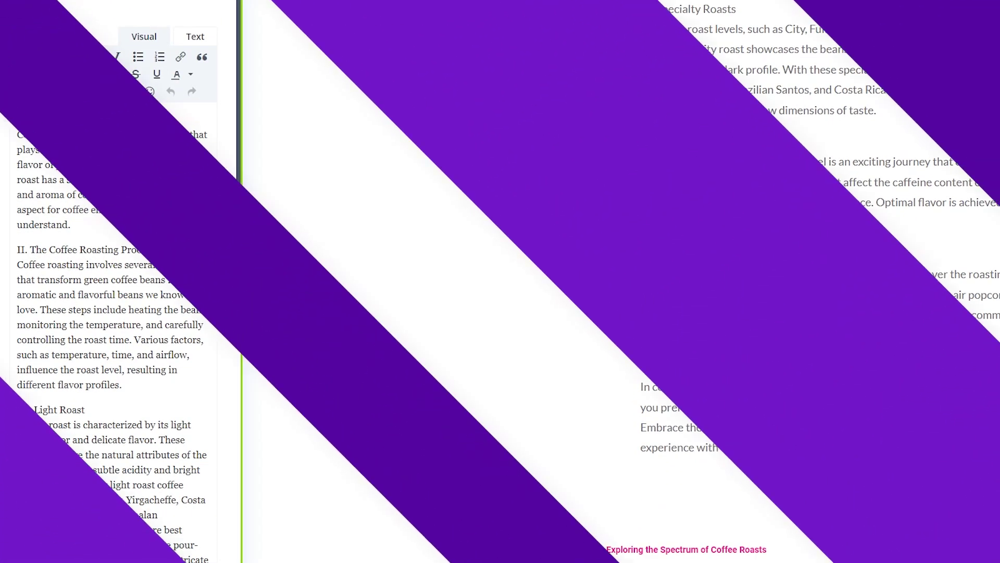